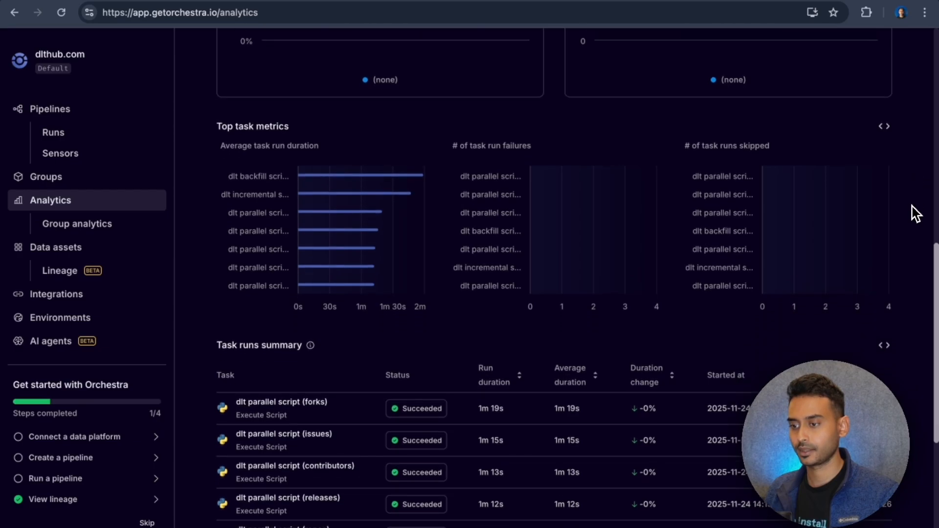
# Step: Open the dlt parallel script (forks) run from the task runs summary and review its details and command log
pyautogui.scroll(-5, 366, 133)
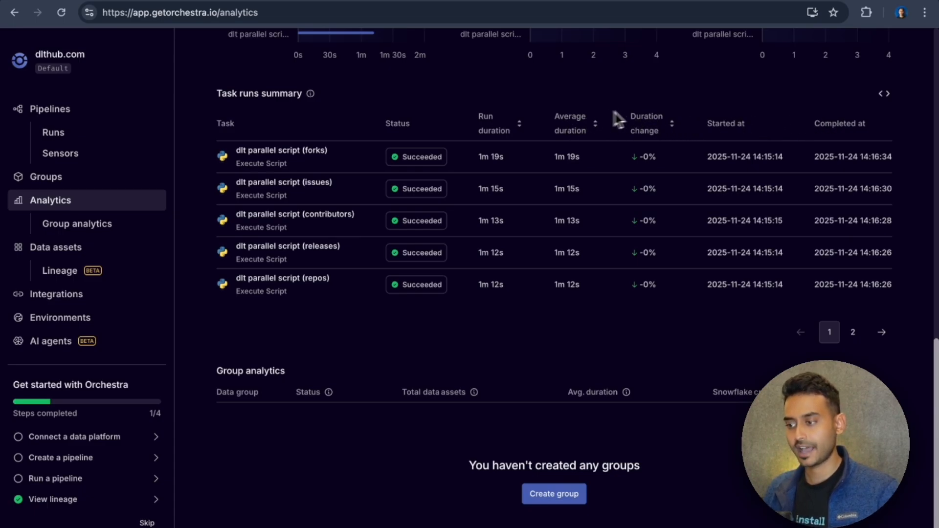
pyautogui.click(315, 157)
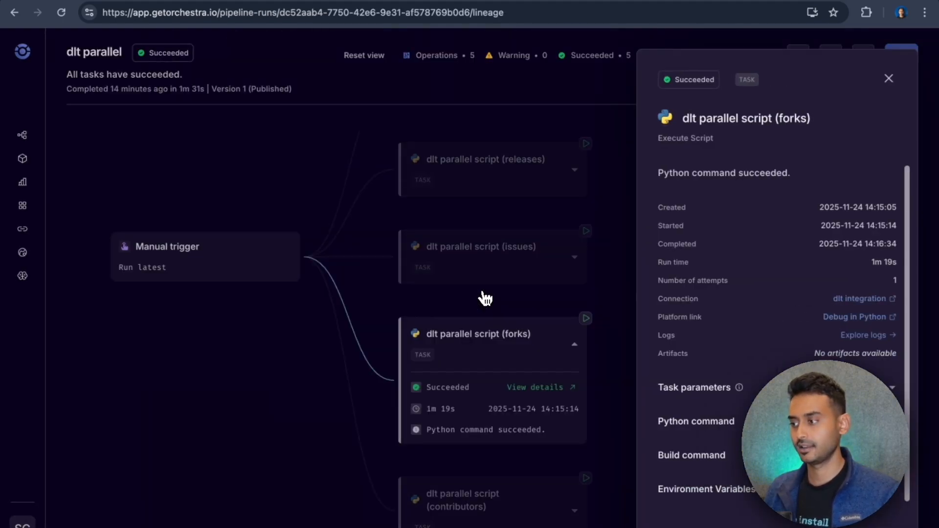
pyautogui.click(890, 79)
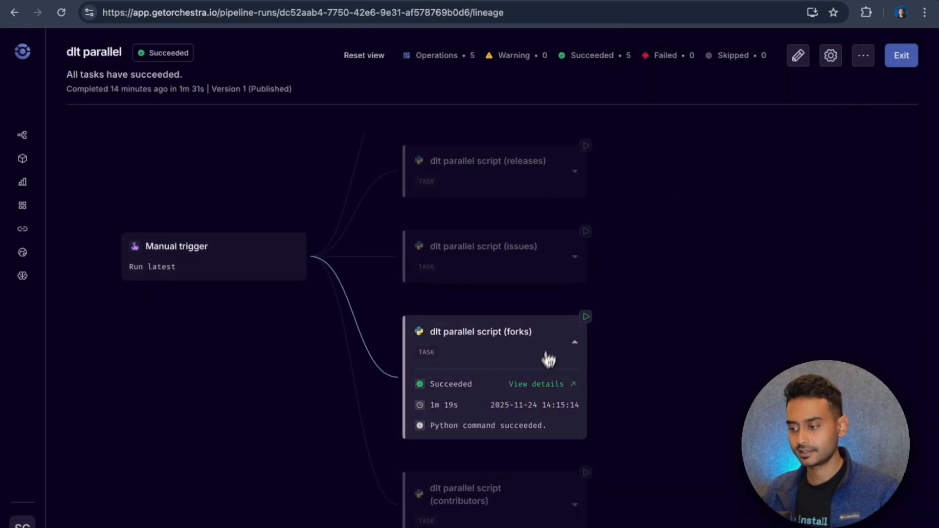
pyautogui.click(529, 387)
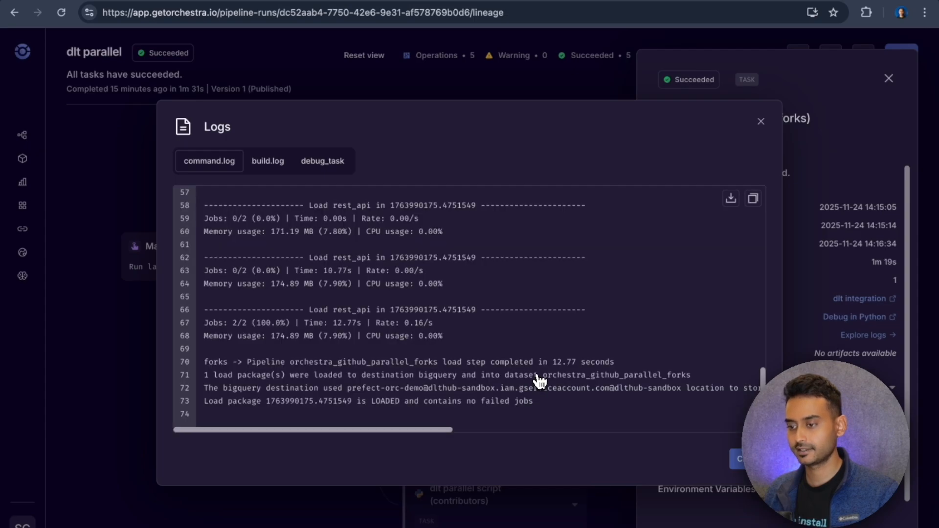
pyautogui.click(760, 122)
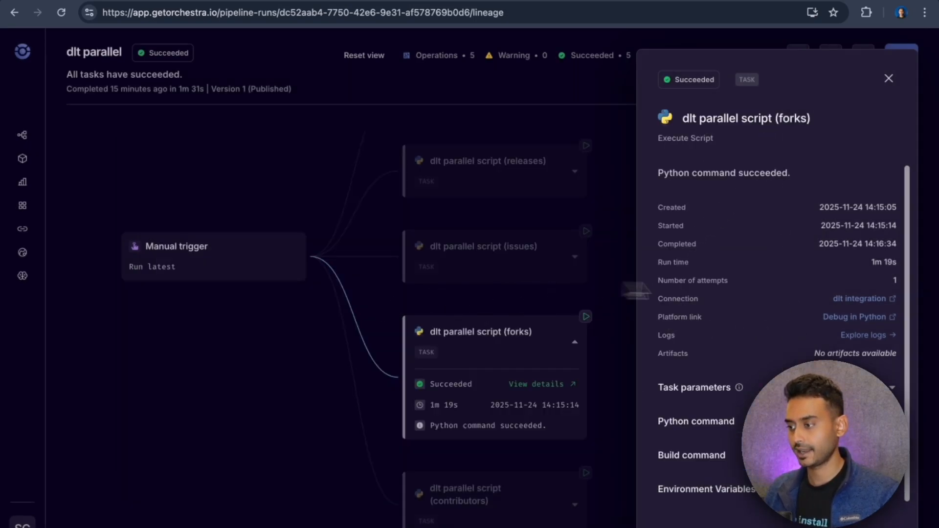
# Step: Review the forks task's task parameters, Python command and run parameters, and close its details
pyautogui.scroll(-1, 775, 299)
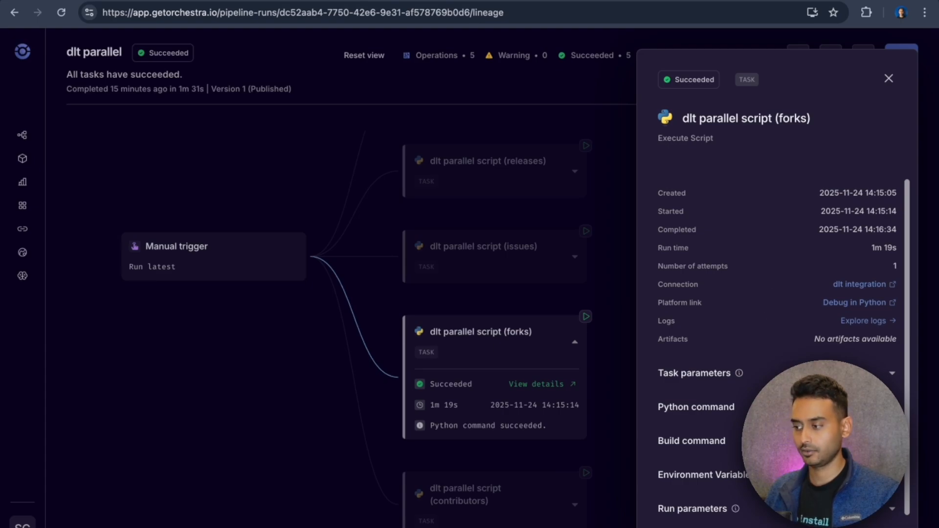
pyautogui.click(893, 377)
pyautogui.scroll(-2, 790, 351)
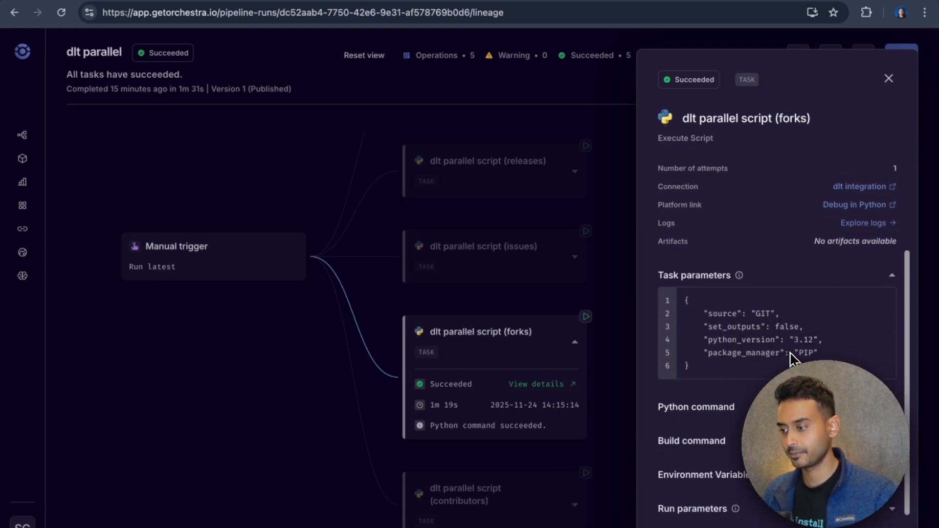
pyautogui.click(892, 406)
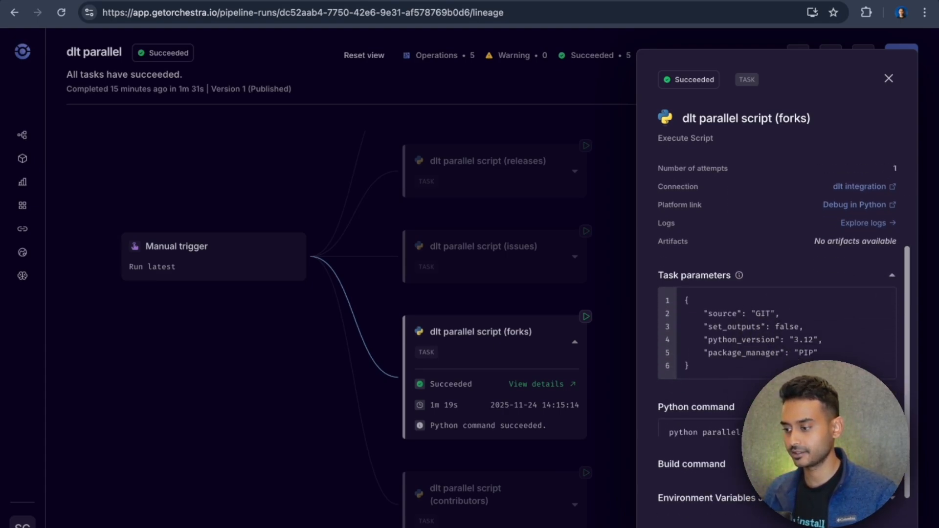
pyautogui.scroll(-1, 892, 407)
pyautogui.scroll(-1, 782, 337)
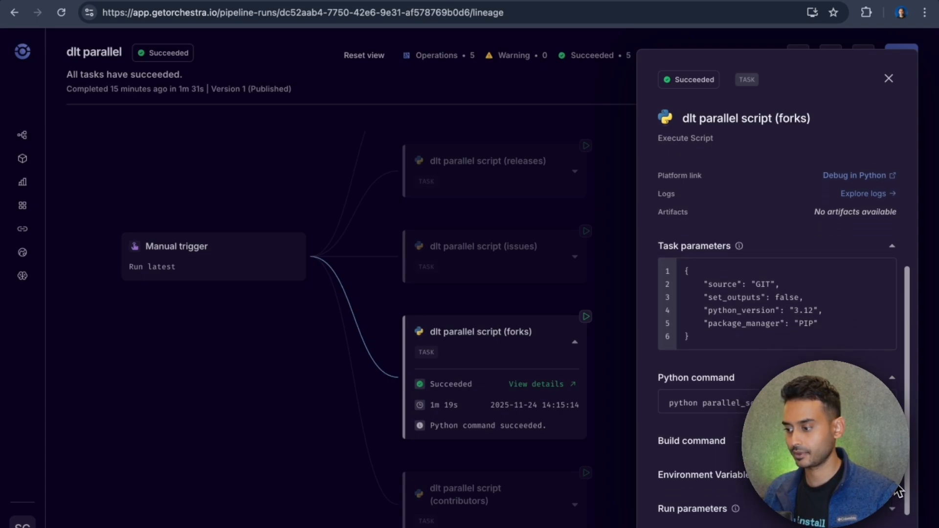
pyautogui.scroll(-1, 894, 506)
pyautogui.scroll(-3, 782, 342)
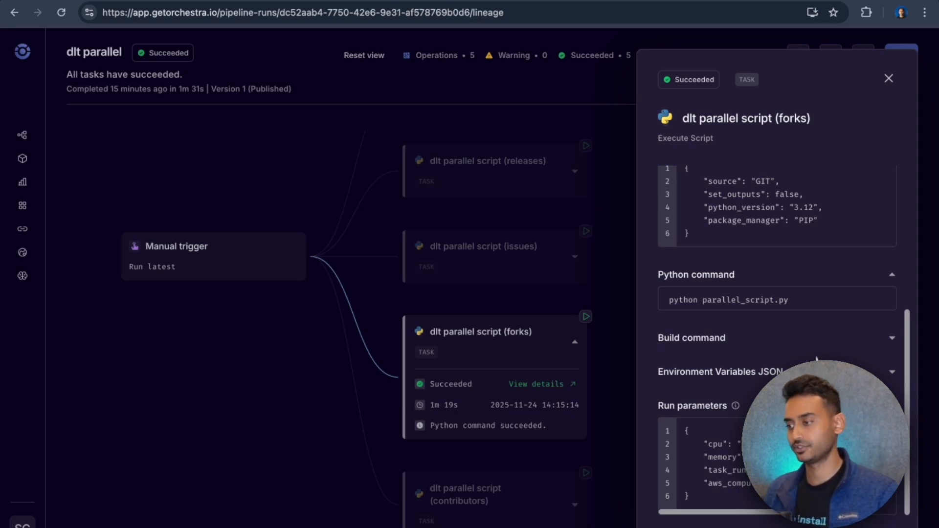
pyautogui.click(888, 79)
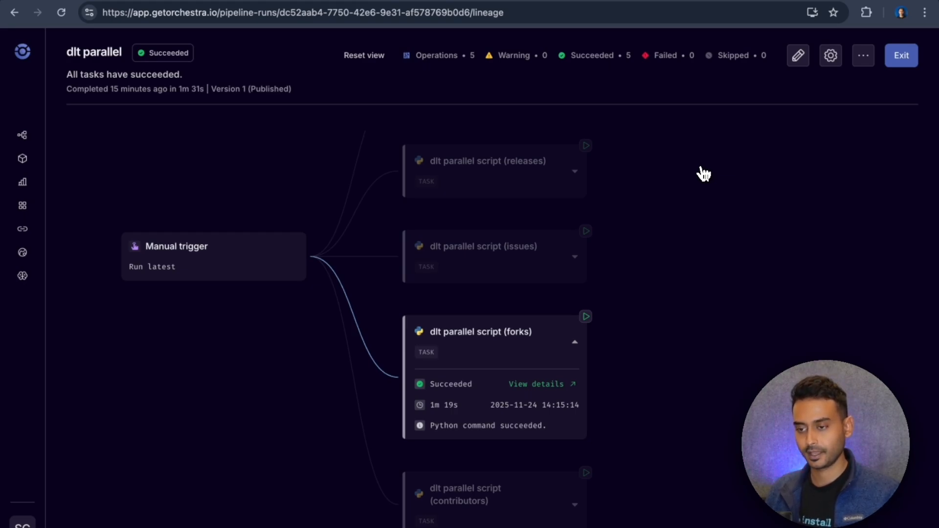
# Step: Open the dlt parallel pipeline for editing and start a new alert named "task alert for parallel script"
pyautogui.click(25, 139)
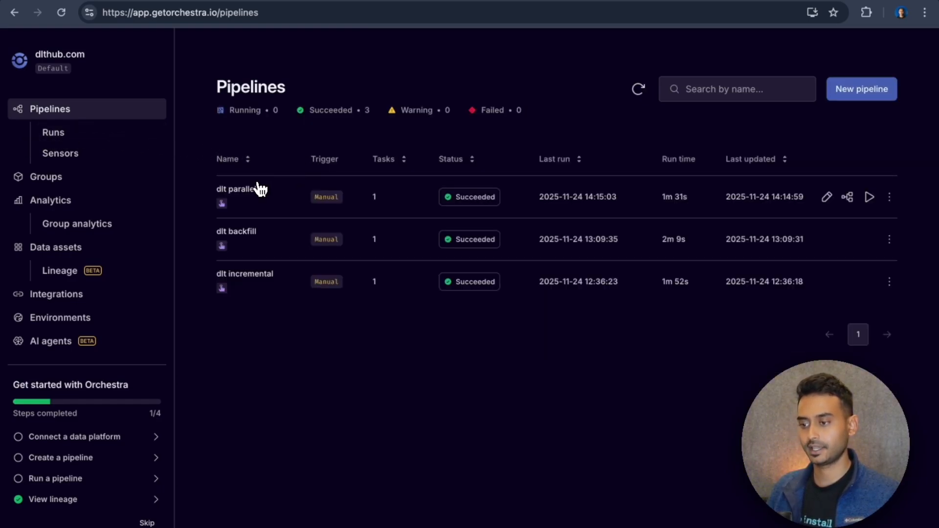
pyautogui.click(828, 198)
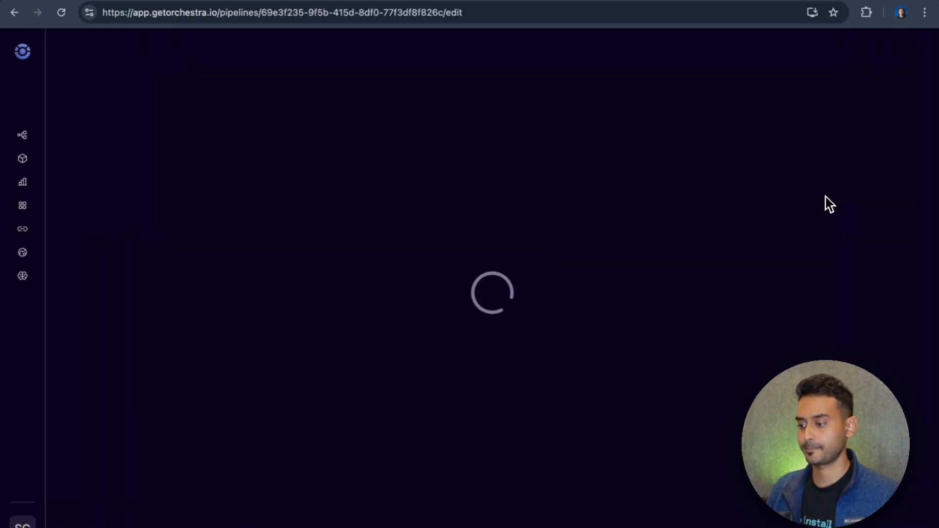
pyautogui.click(714, 59)
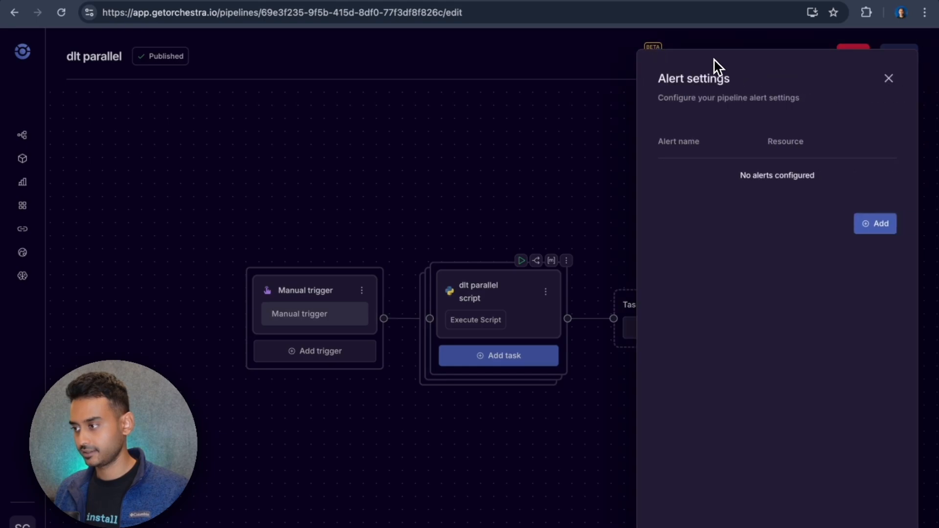
pyautogui.click(881, 227)
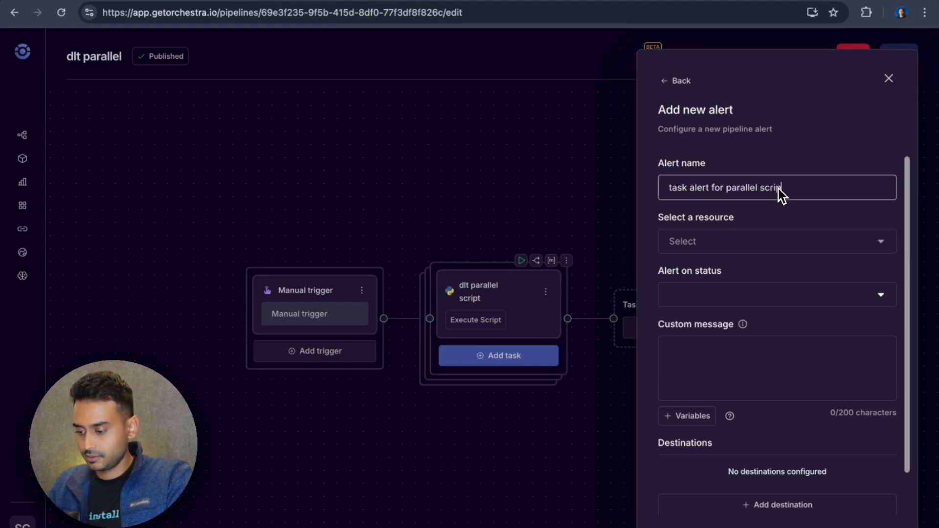
pyautogui.write('t')
# Step: Target the alert at the dlt parallel script task, triggering on the Succeeded and Failed statuses
pyautogui.click(826, 241)
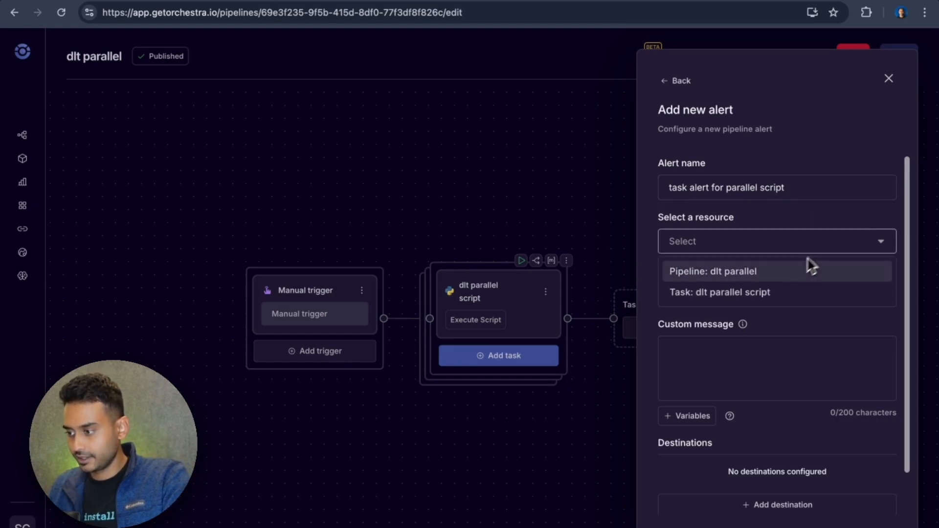
pyautogui.click(733, 299)
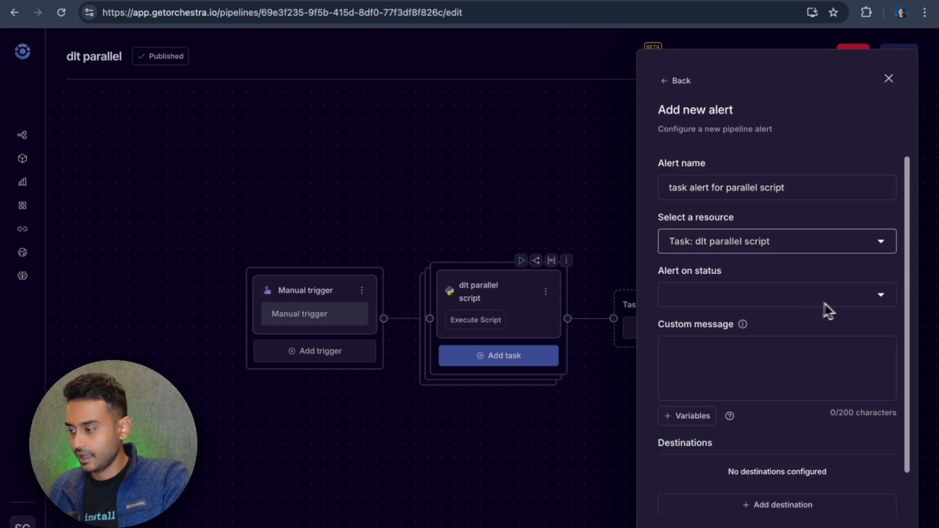
pyautogui.click(880, 296)
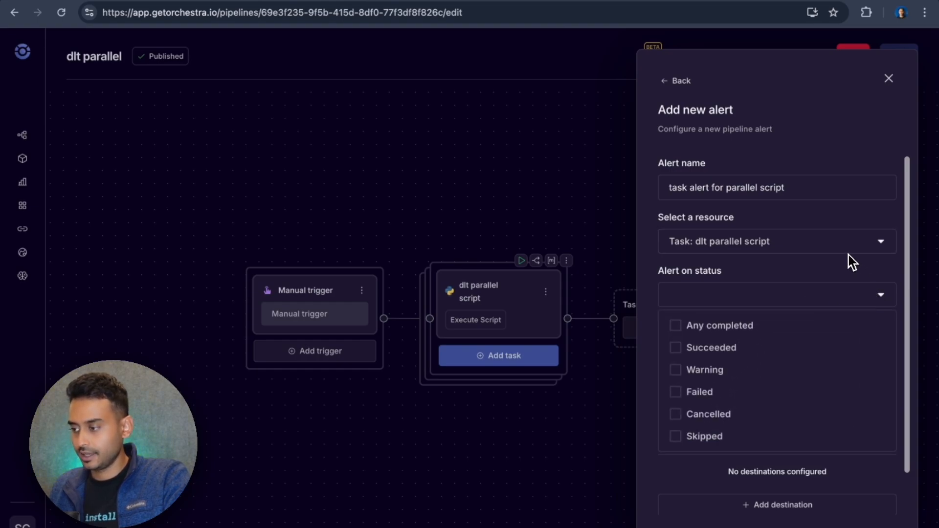
pyautogui.scroll(-1, 848, 255)
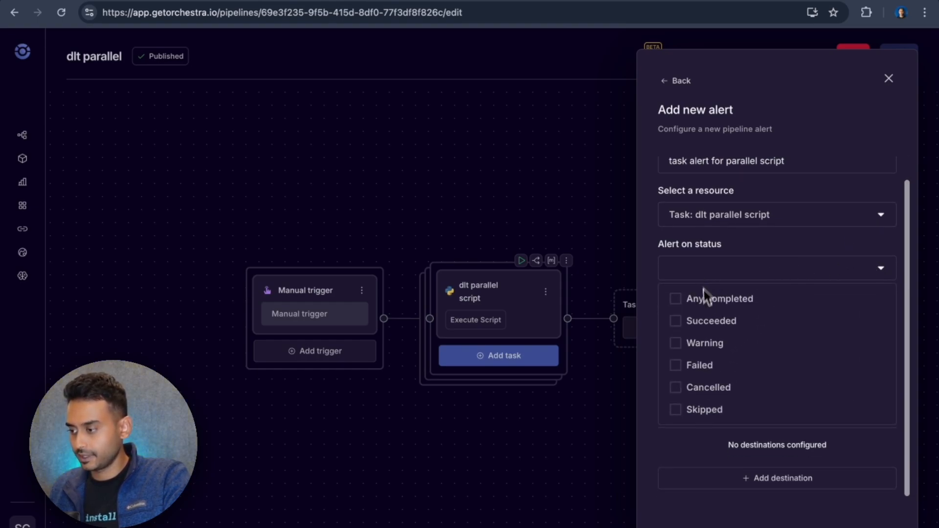
pyautogui.click(704, 322)
pyautogui.click(701, 368)
pyautogui.click(840, 250)
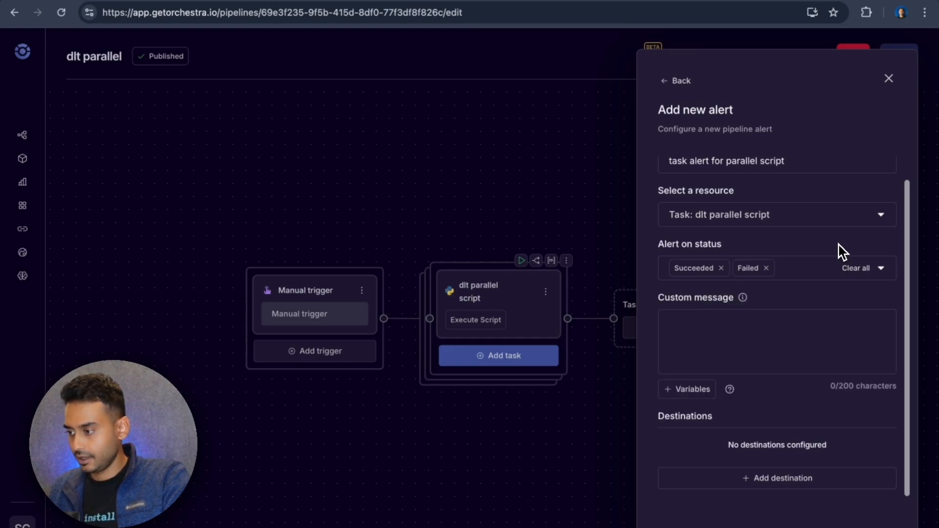
# Step: Add an email destination with the recipient's email address to the alert, and close the form without creating the alert
pyautogui.click(747, 326)
pyautogui.scroll(-1, 747, 328)
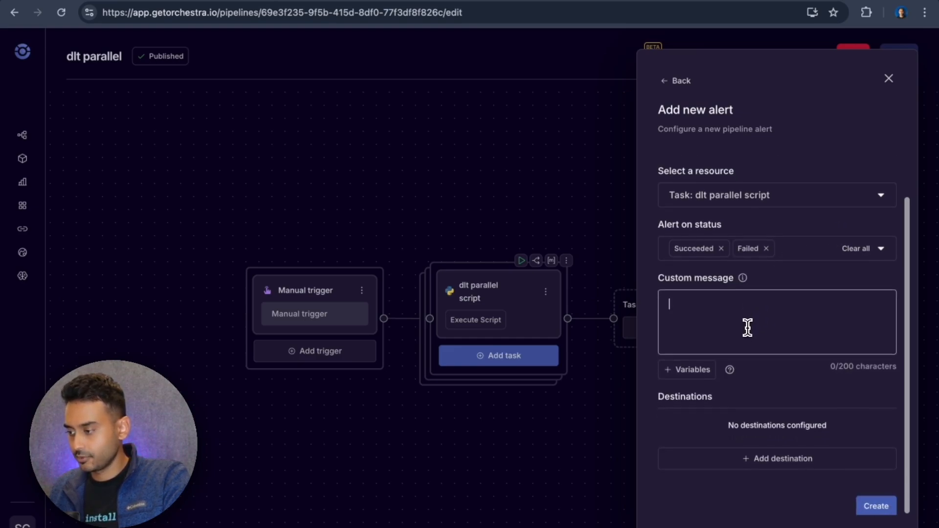
pyautogui.click(808, 462)
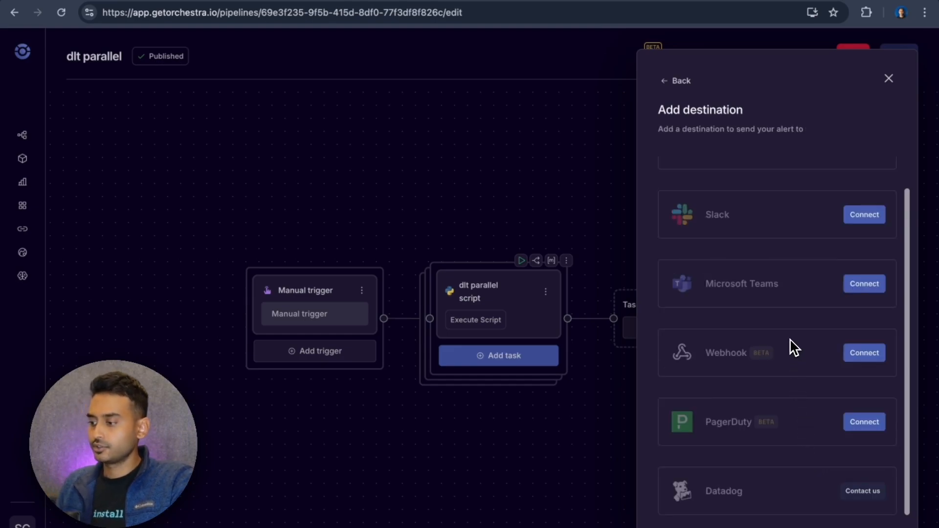
pyautogui.scroll(2, 791, 346)
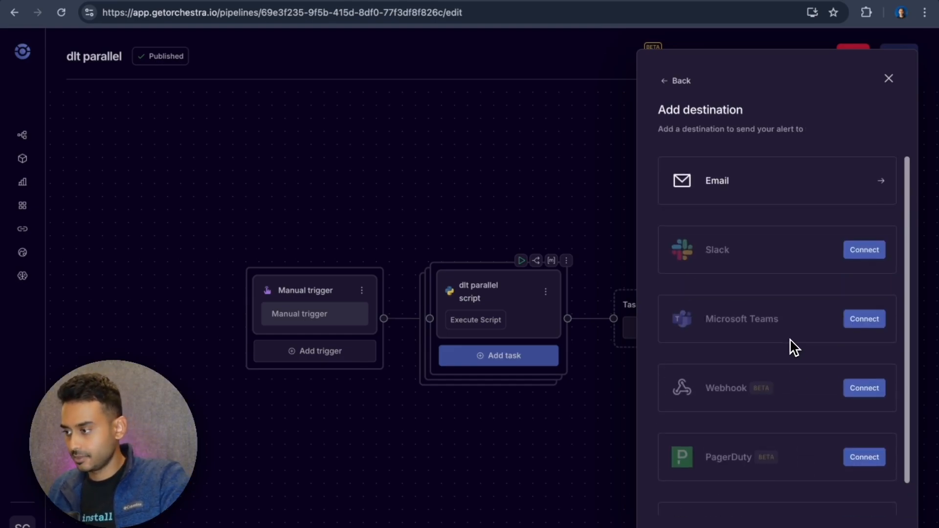
pyautogui.click(776, 184)
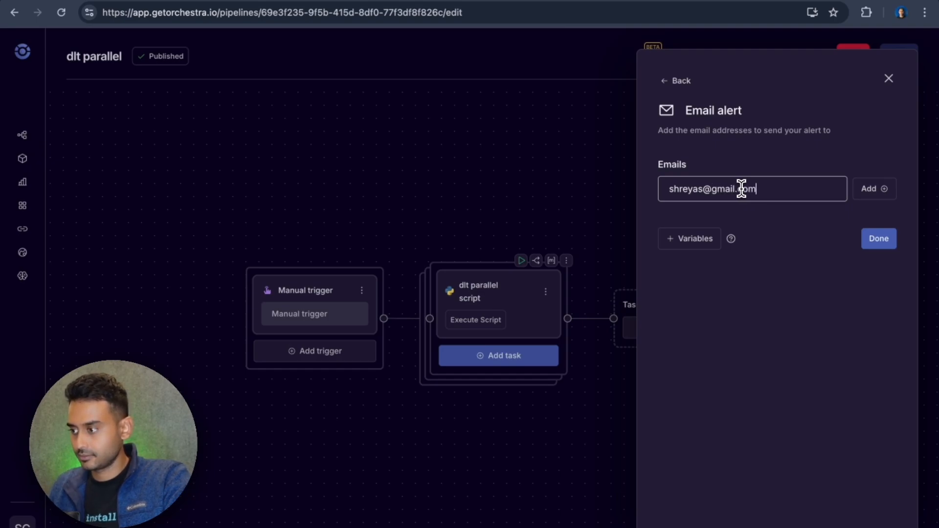
pyautogui.click(881, 239)
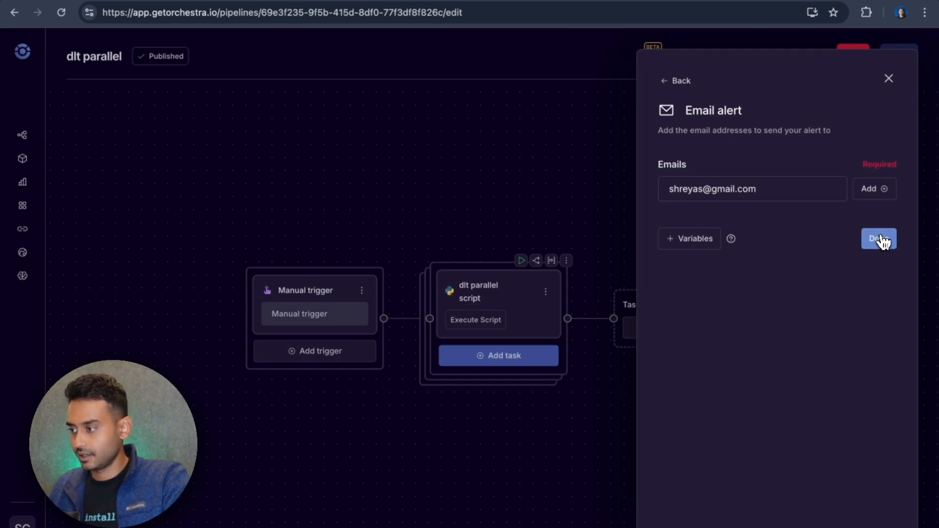
pyautogui.click(872, 196)
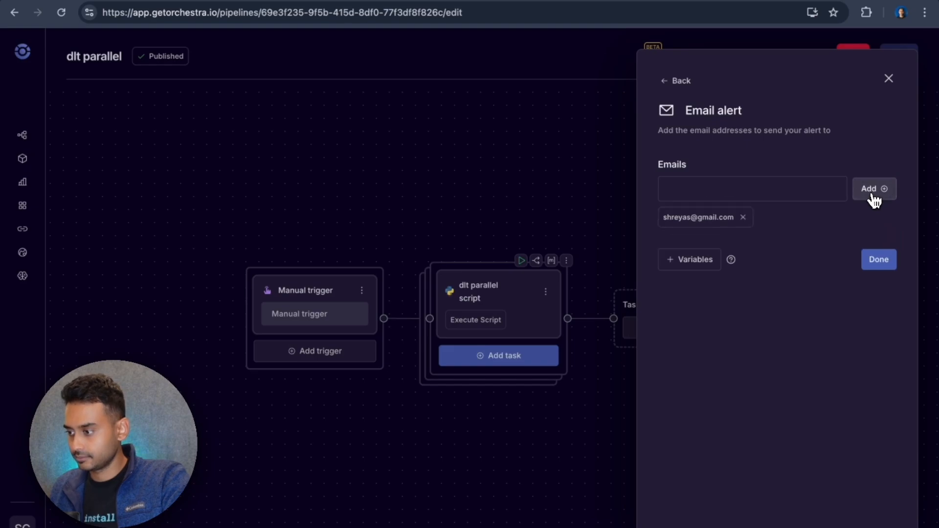
pyautogui.click(877, 261)
pyautogui.scroll(-2, 876, 263)
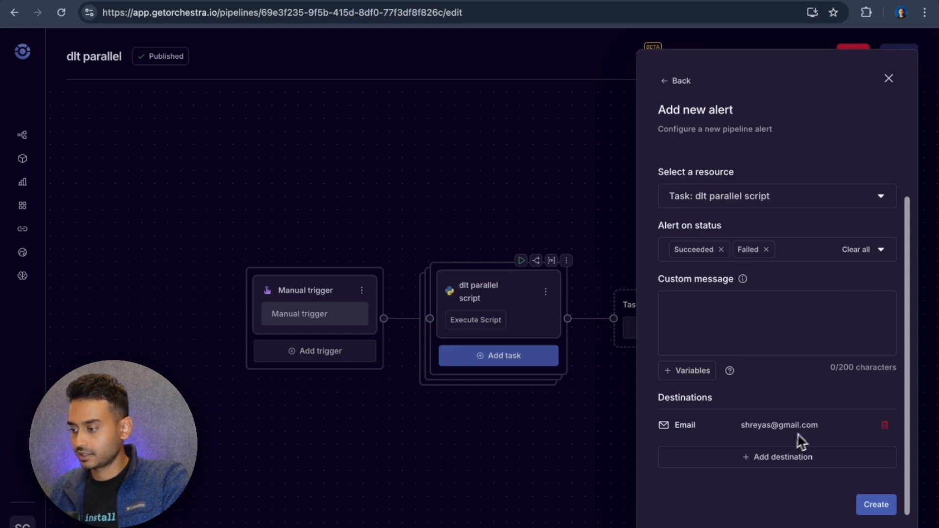
pyautogui.scroll(2, 829, 418)
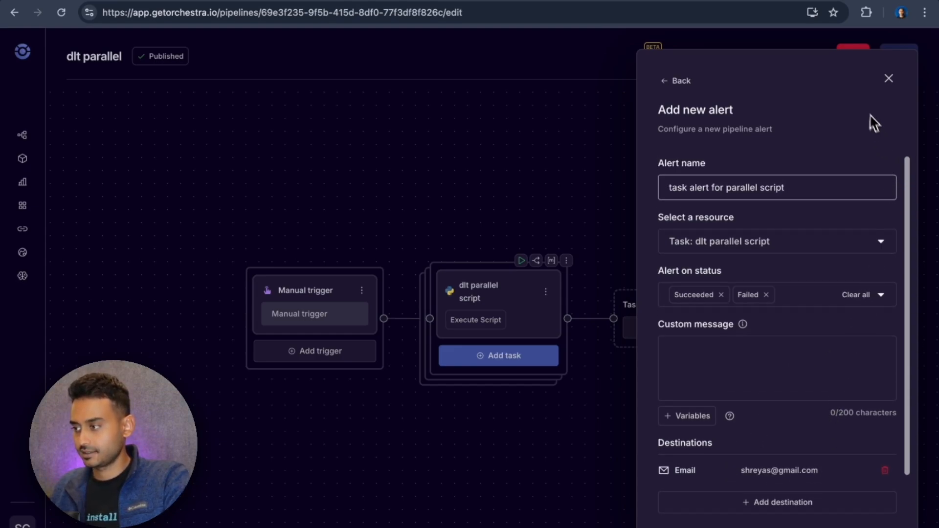
pyautogui.click(889, 79)
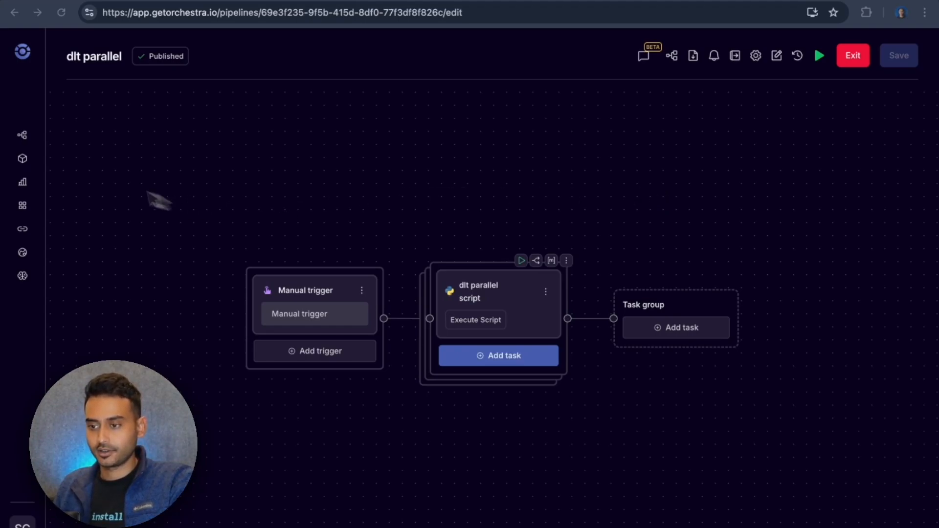
# Step: Open the dlt backfill pipeline for editing and bring up the parameters of its dlt backfill script task
pyautogui.click(23, 135)
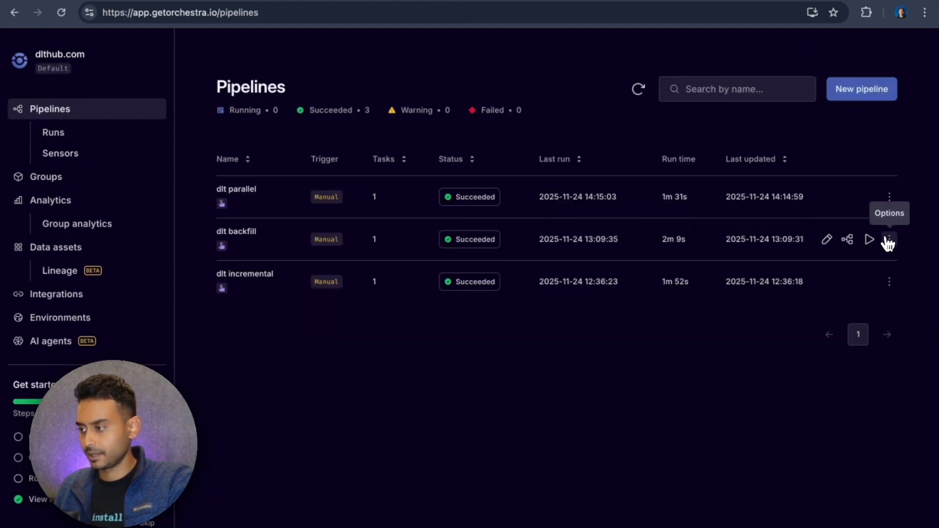
pyautogui.click(827, 241)
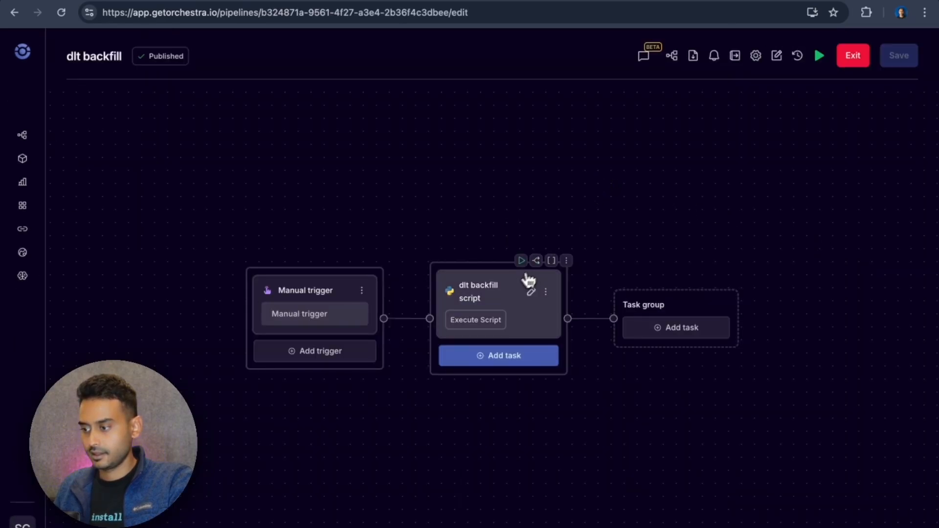
pyautogui.click(532, 293)
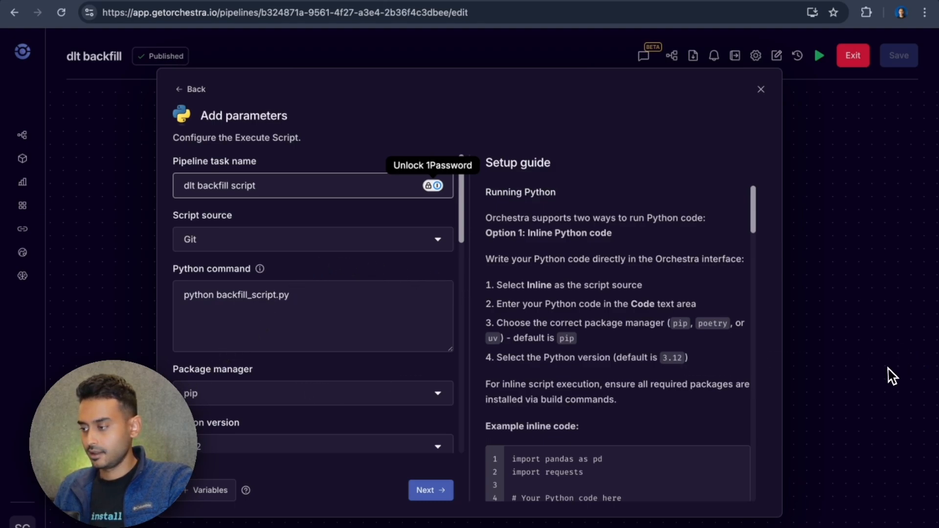
# Step: Set the backfill script task's retries to 3 and open the retry delay for entry
pyautogui.scroll(-3, 311, 318)
pyautogui.scroll(3, 311, 318)
pyautogui.scroll(-8, 311, 318)
pyautogui.scroll(2, 310, 319)
pyautogui.scroll(-2, 310, 318)
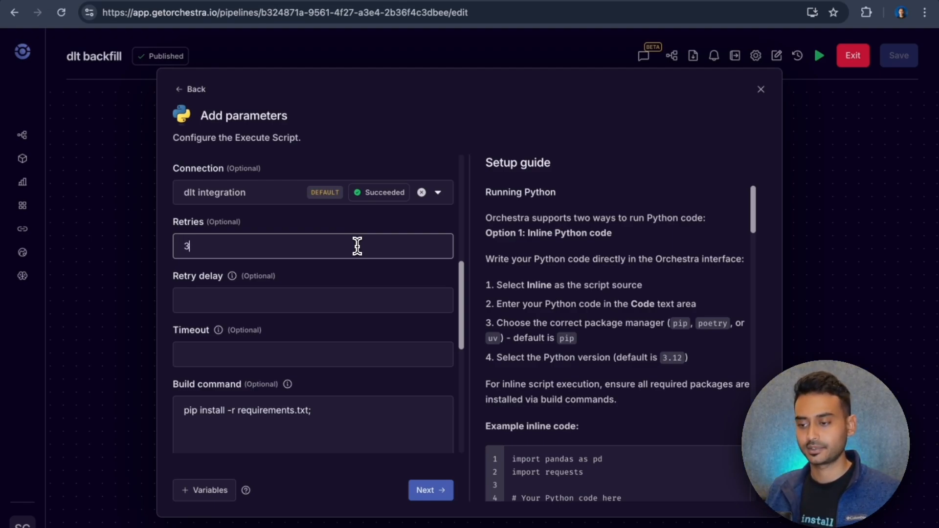
pyautogui.click(309, 300)
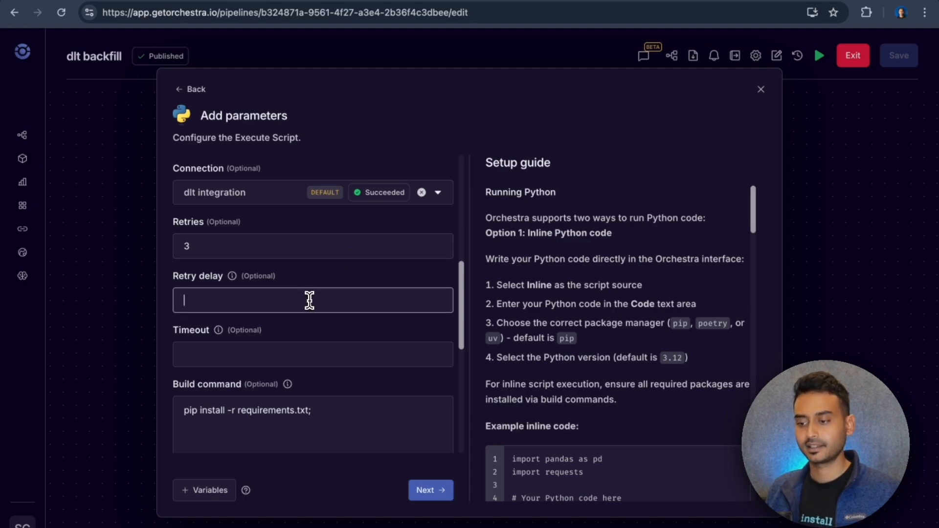